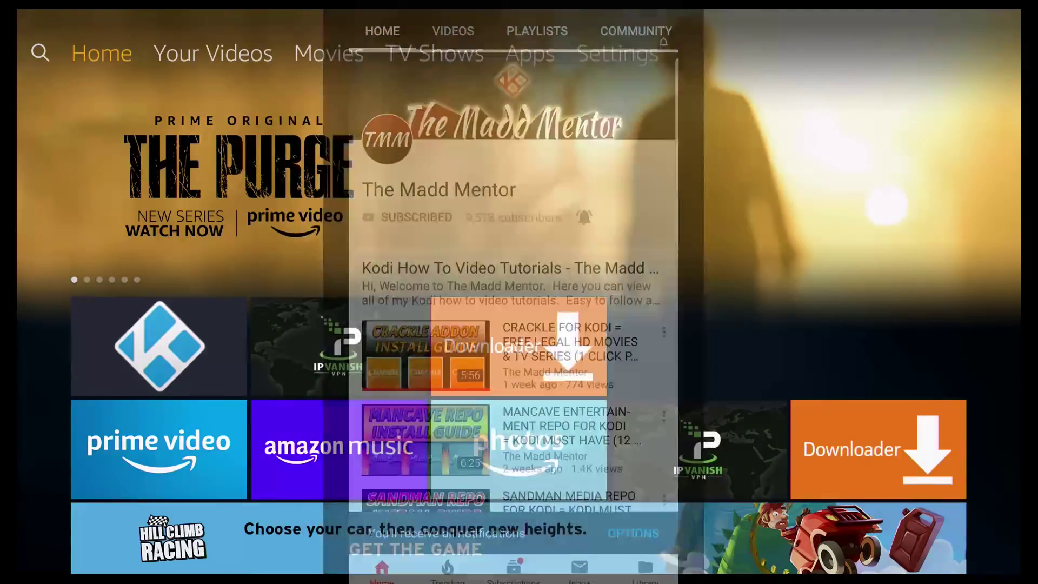
Open the Applications section of the Fire TV settings.
key("Right")
key("Right")
key("Right")
key("Right")
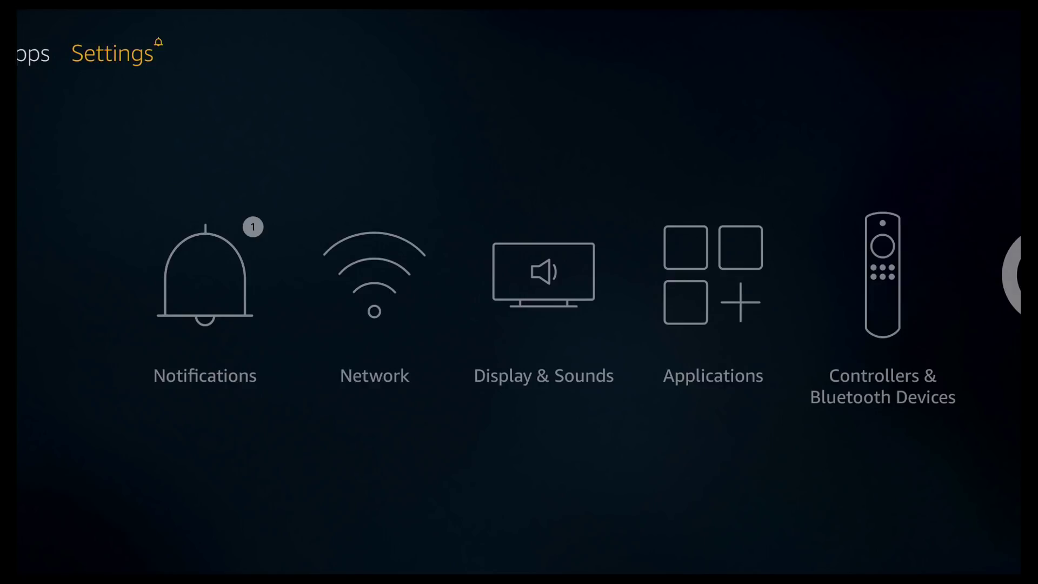
key("Down")
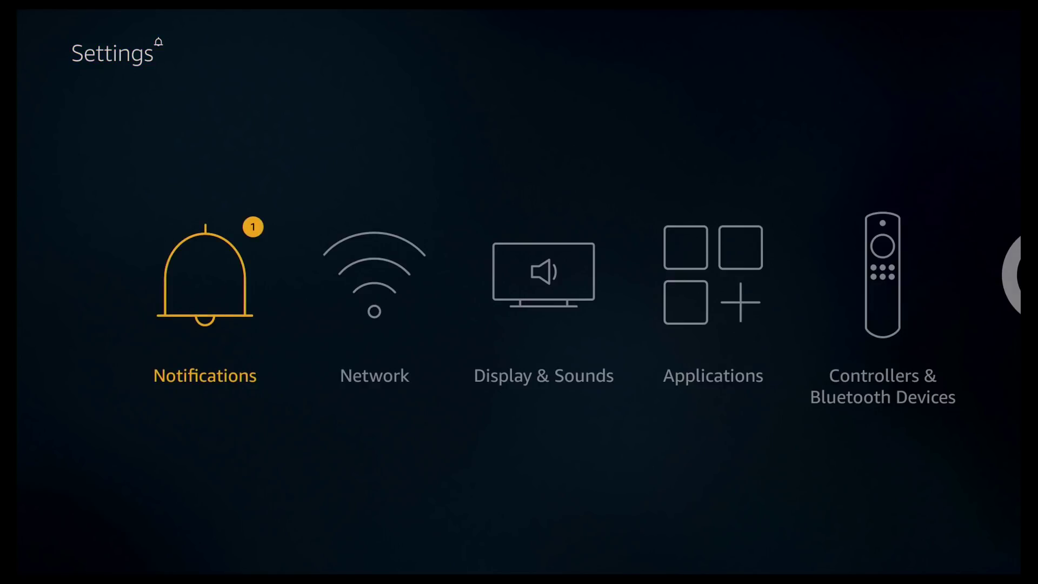
key("Right")
key("Right")
key("Right")
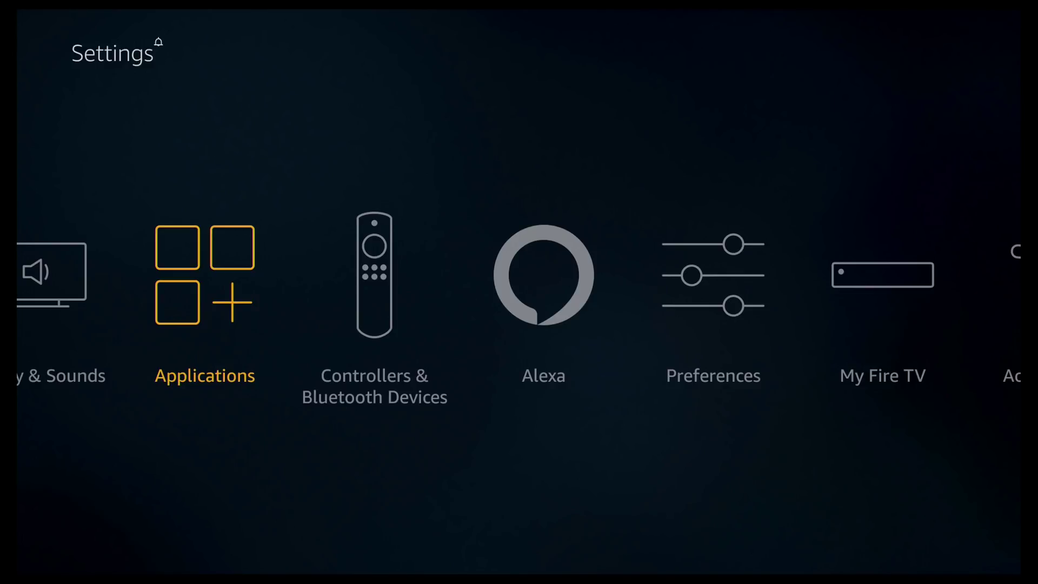
key("Return")
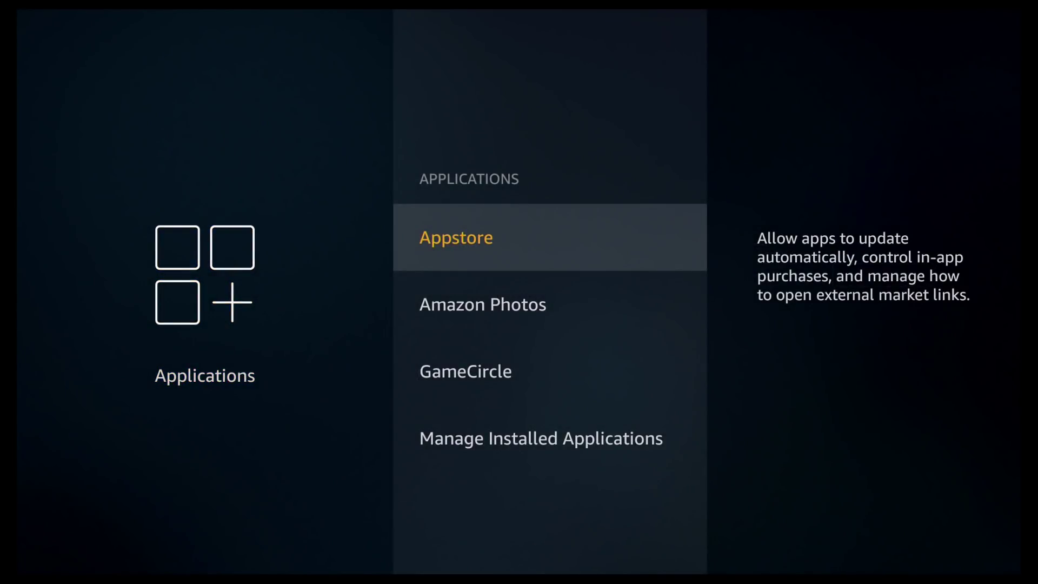
Open Manage Installed Applications to list all installed apps.
key("Down")
key("Down")
key("Down")
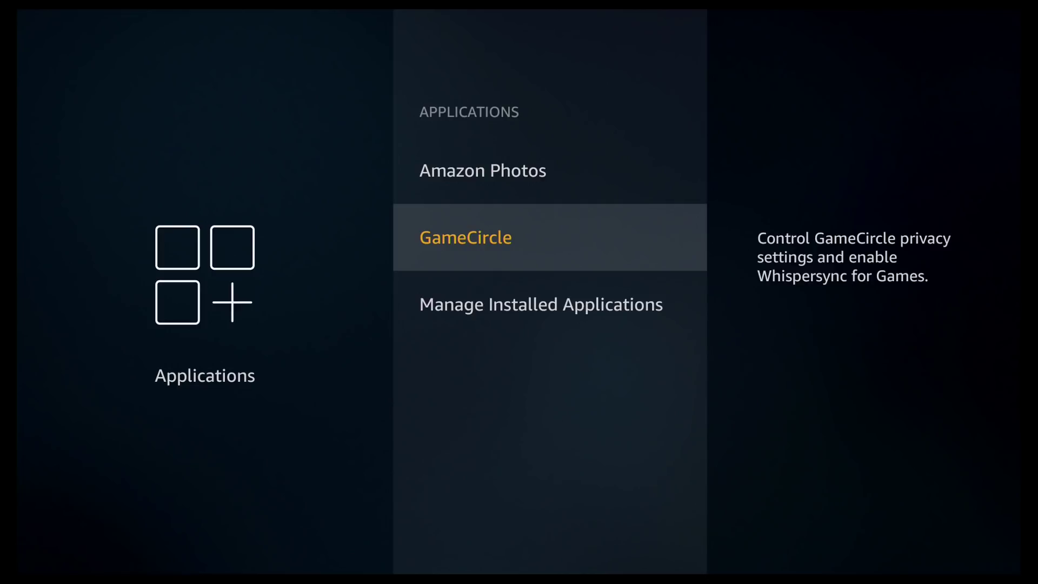
key("Return")
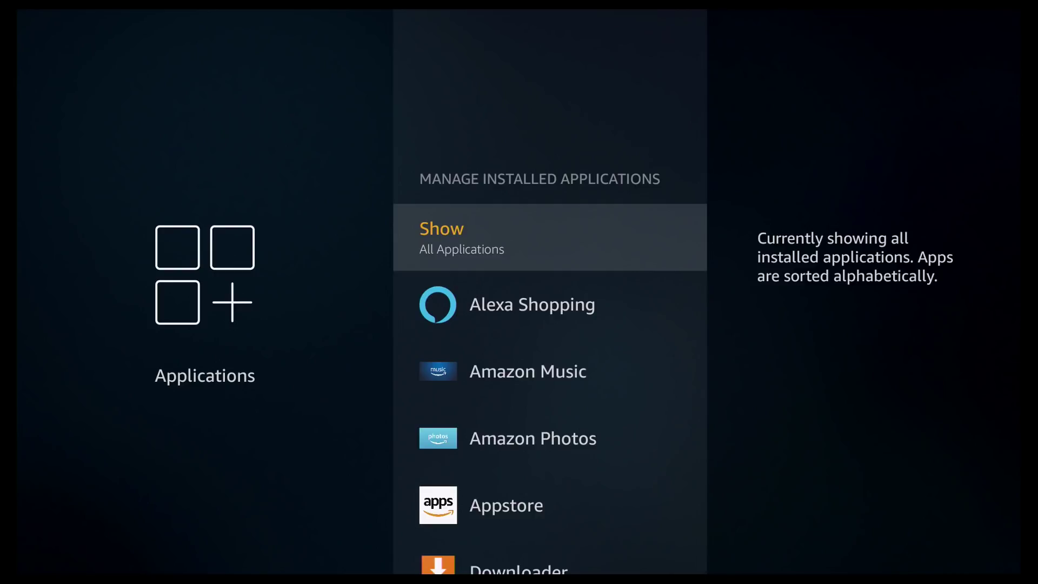
Clear all application data of Amazon Photos and return to the list of installed applications.
key("Down")
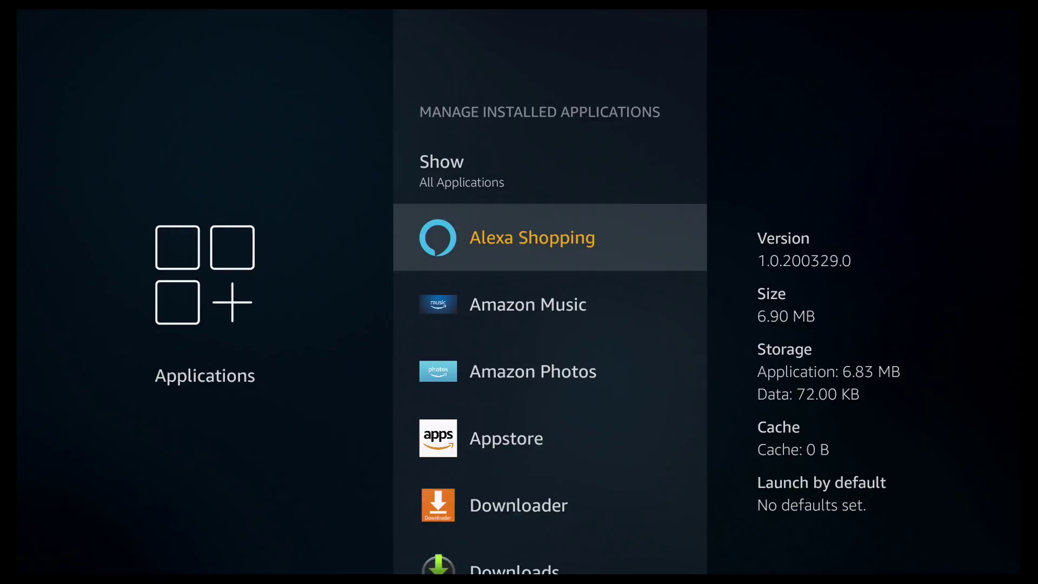
key("Down")
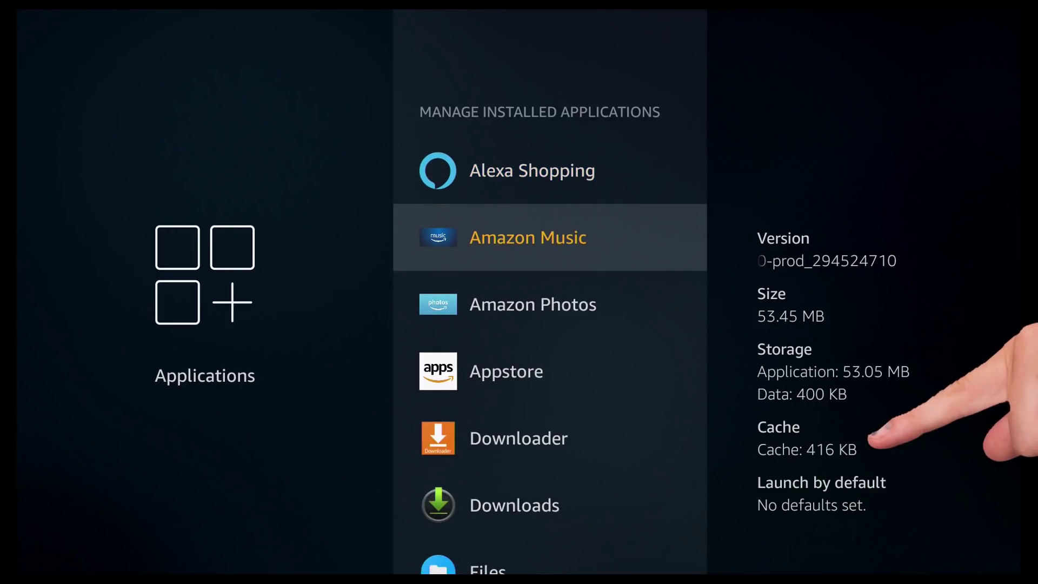
key("Down")
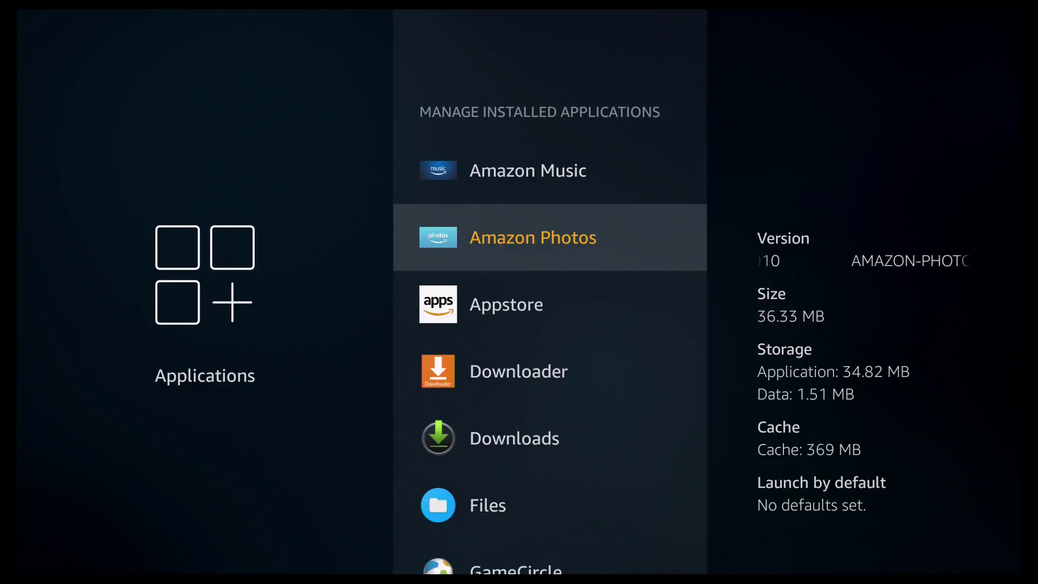
key("Return")
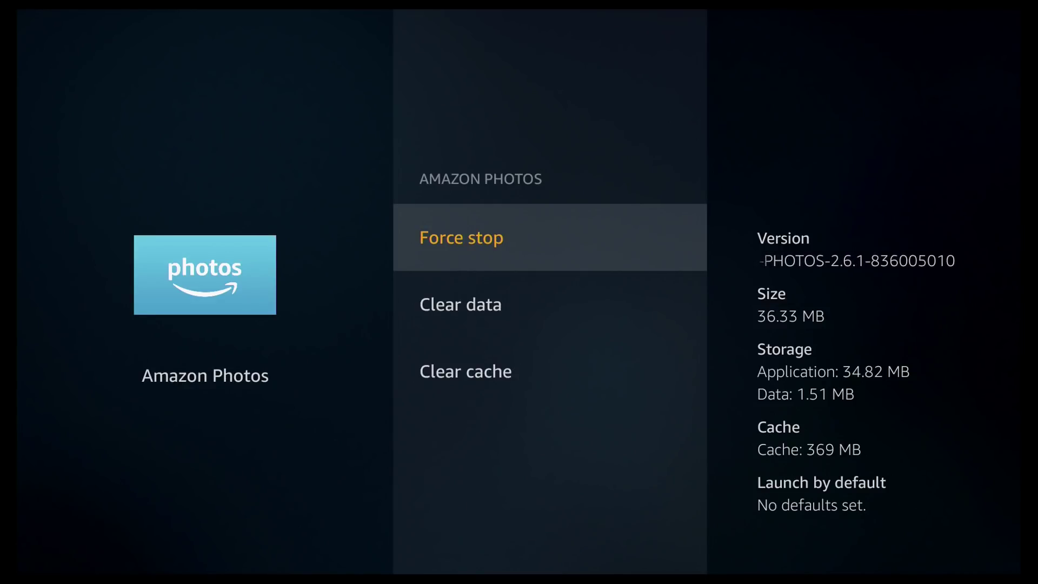
key("Down")
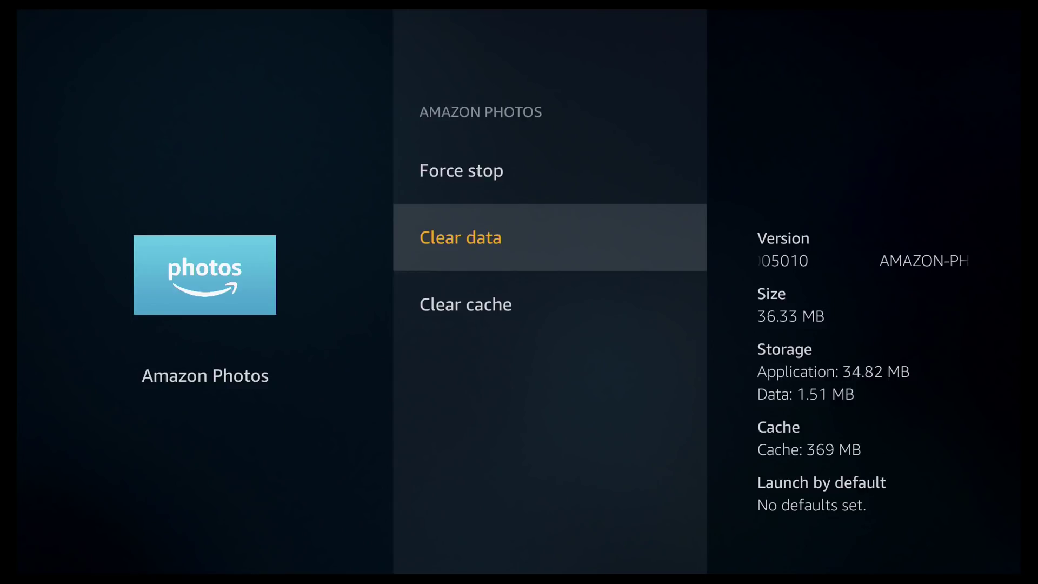
key("Return")
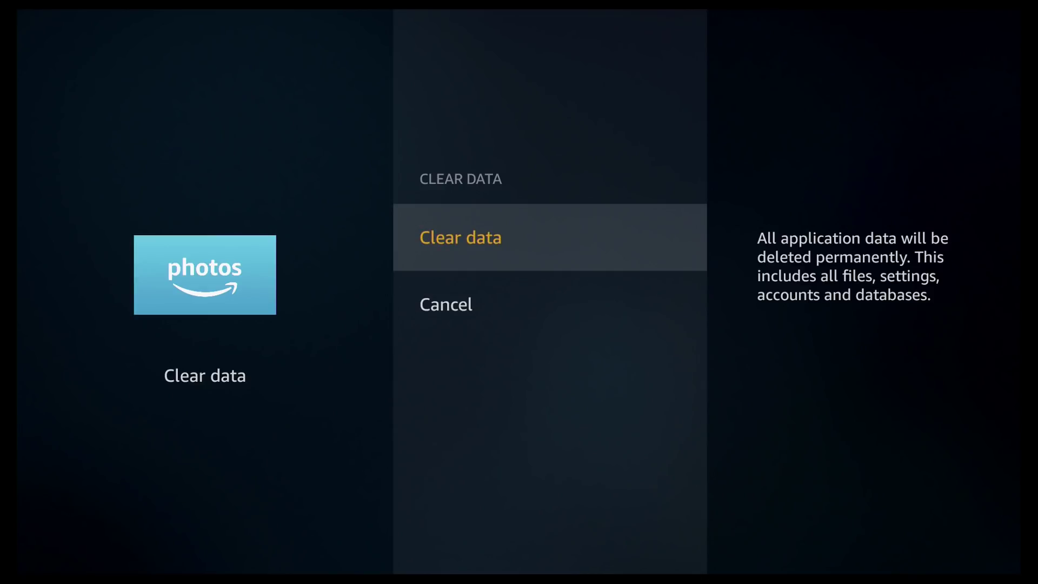
key("Return")
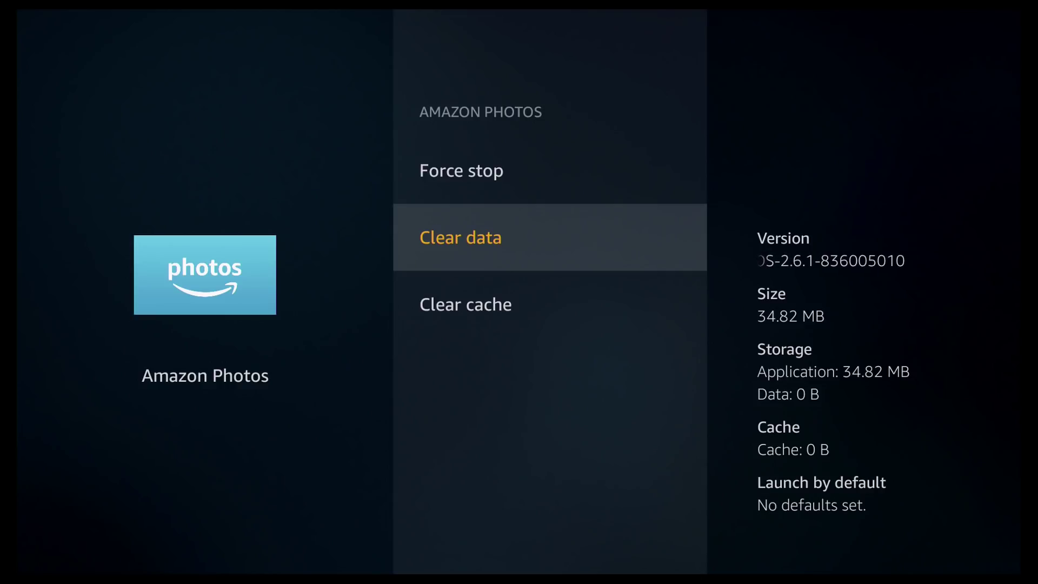
key("Escape")
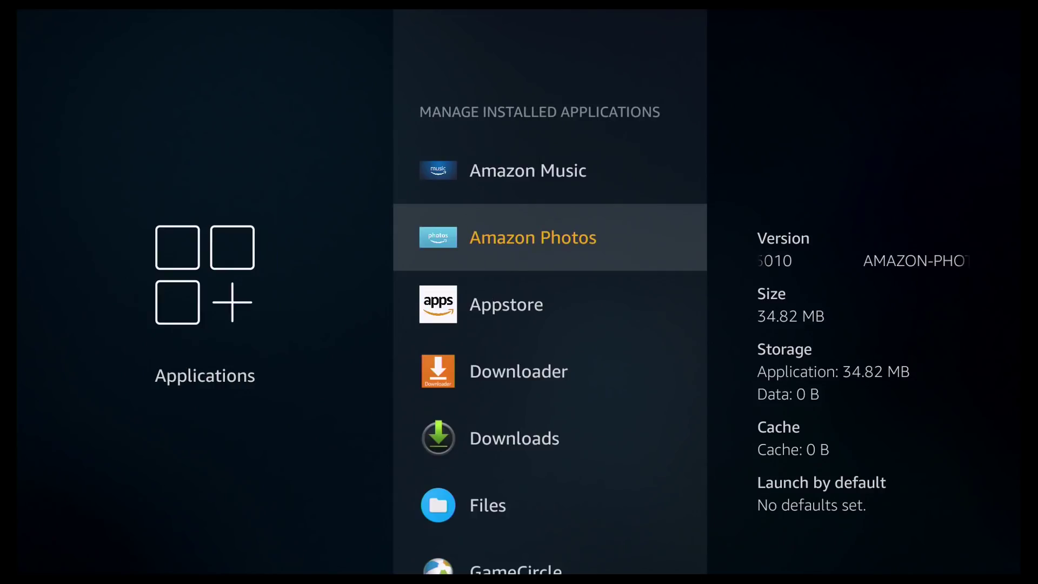
Go through the remaining installed applications to Kodi, checking their cache usage, and clear only Kodi's cache.
key("Down")
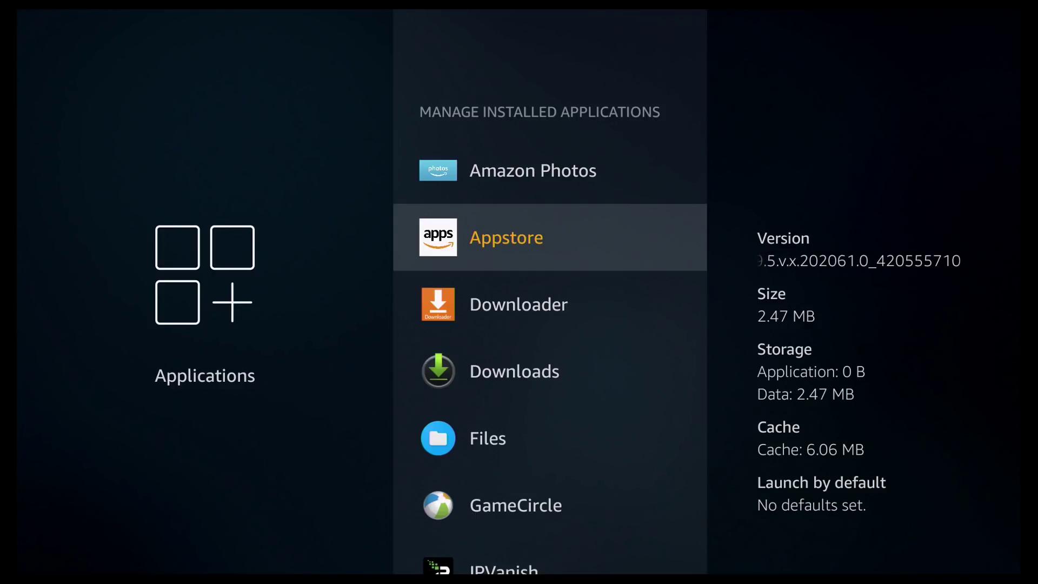
key("Down")
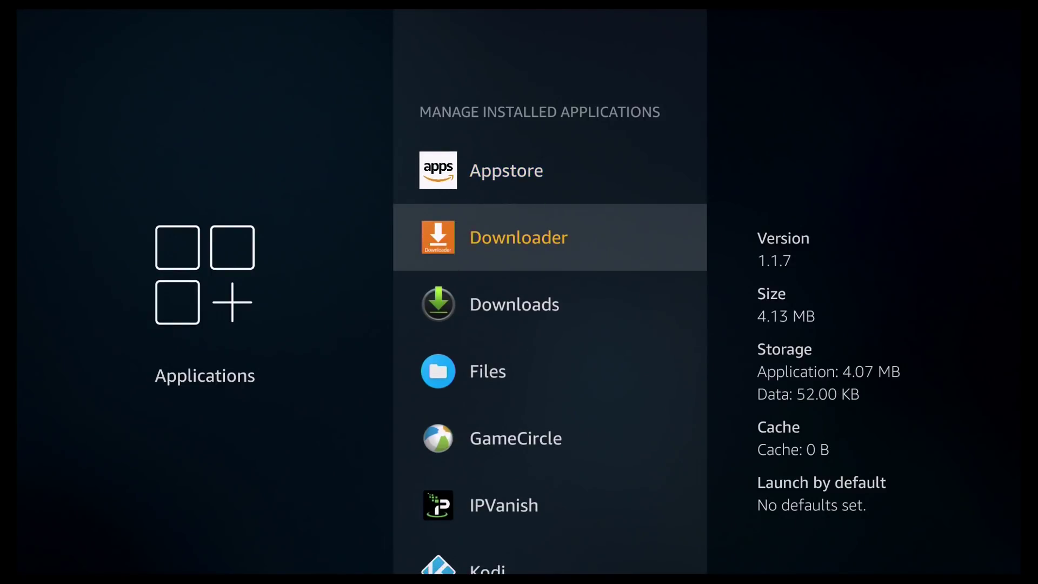
key("Down")
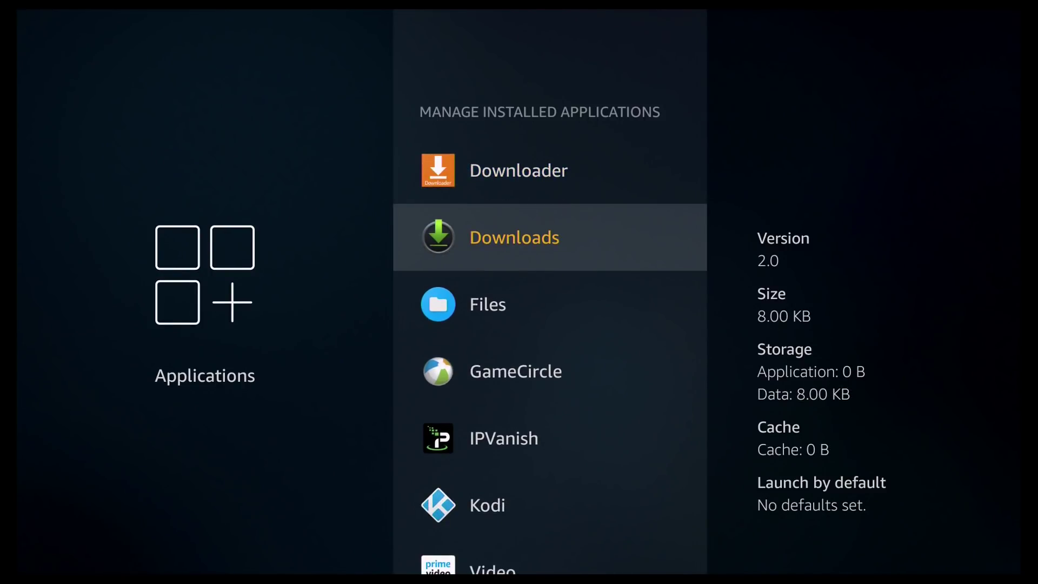
key("Down")
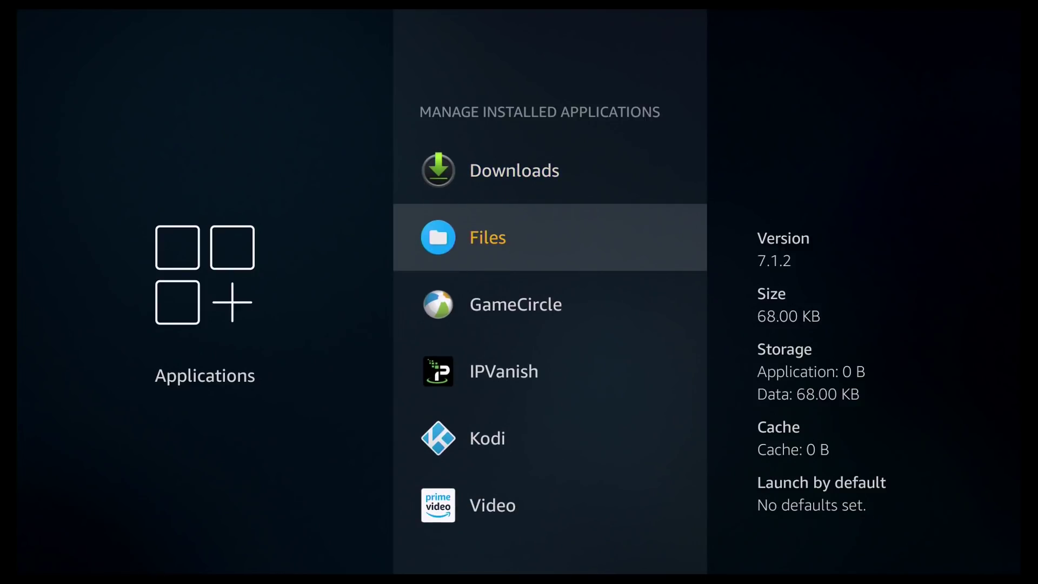
key("Down")
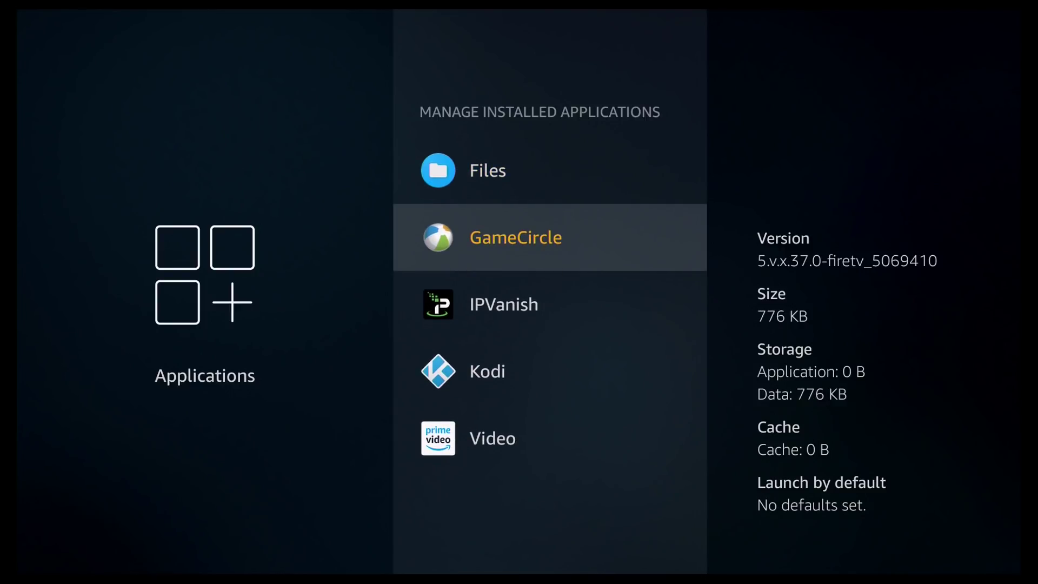
key("Down")
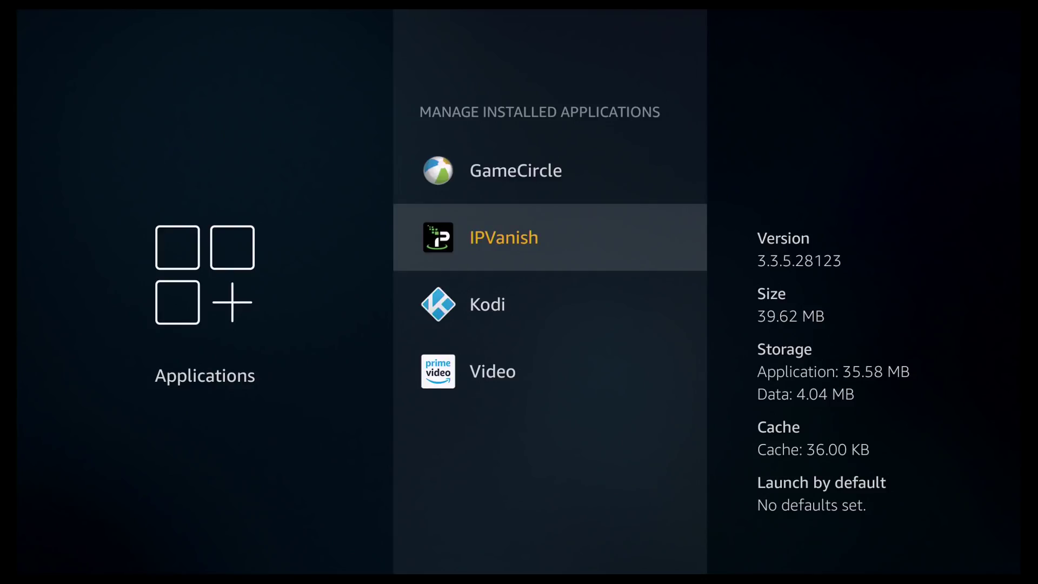
key("Down")
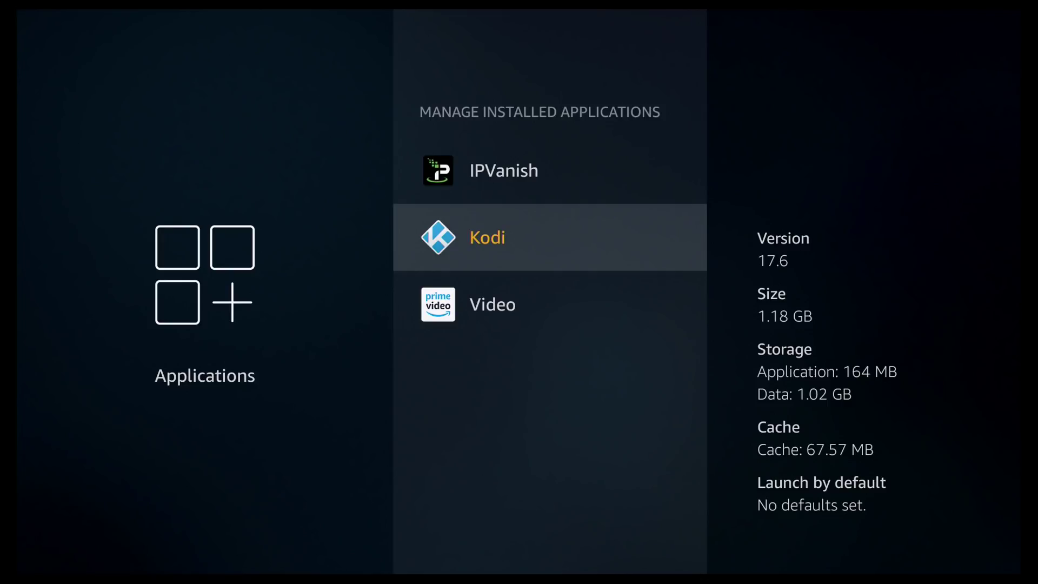
key("Return")
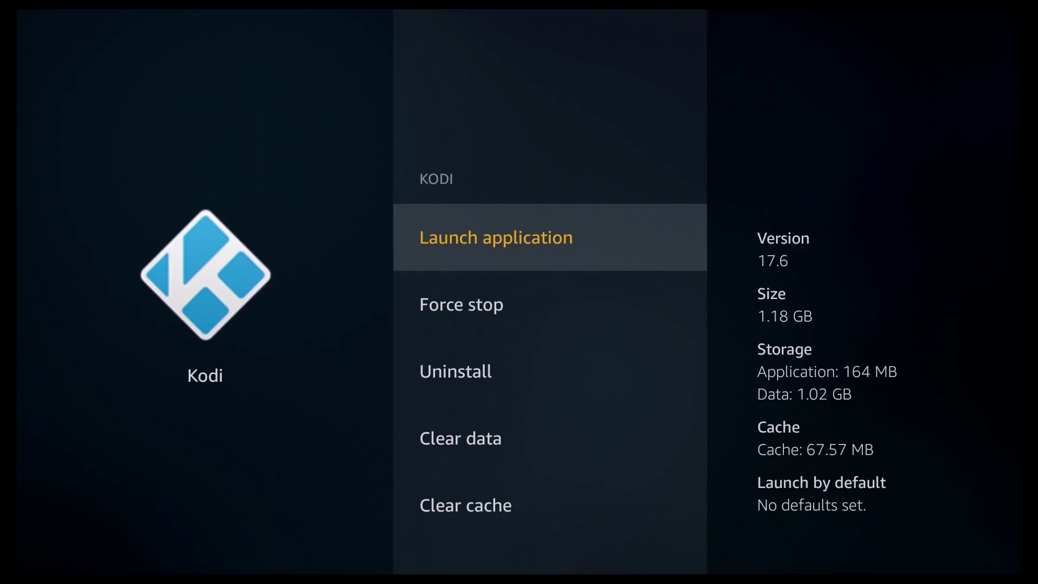
key("Down")
key("Down")
key("Down")
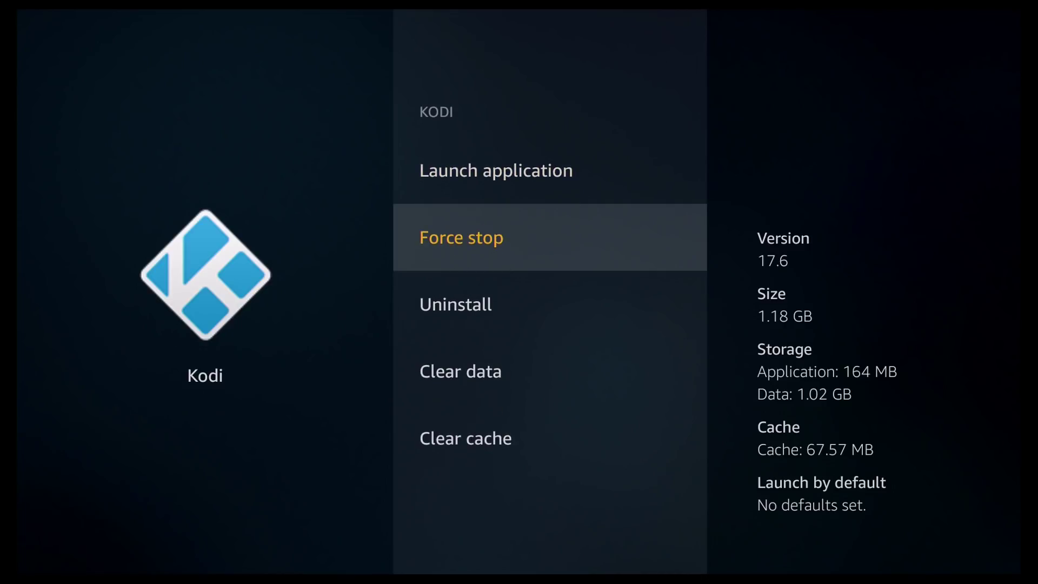
key("Down")
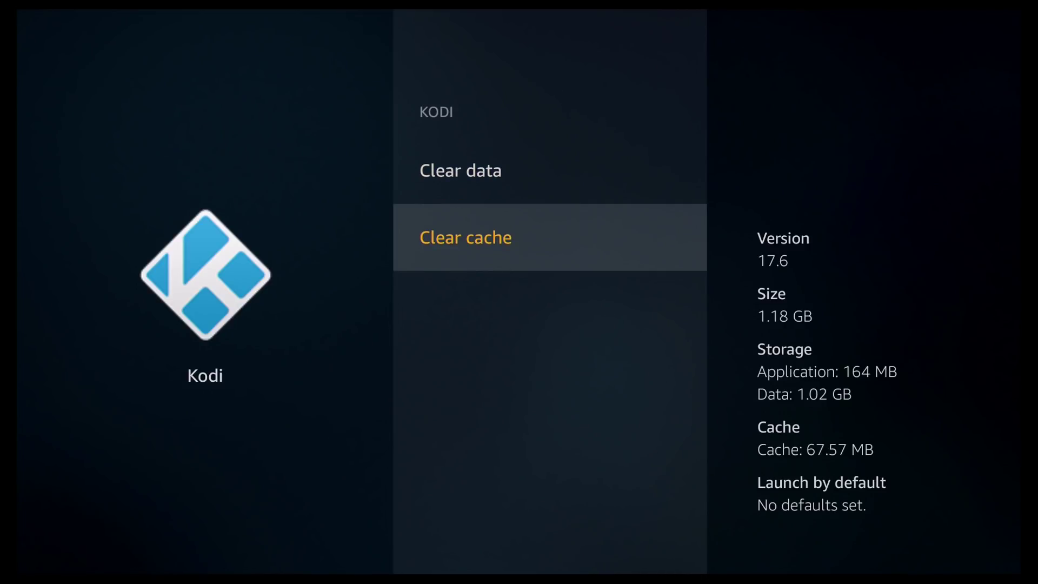
key("Return")
key("Escape")
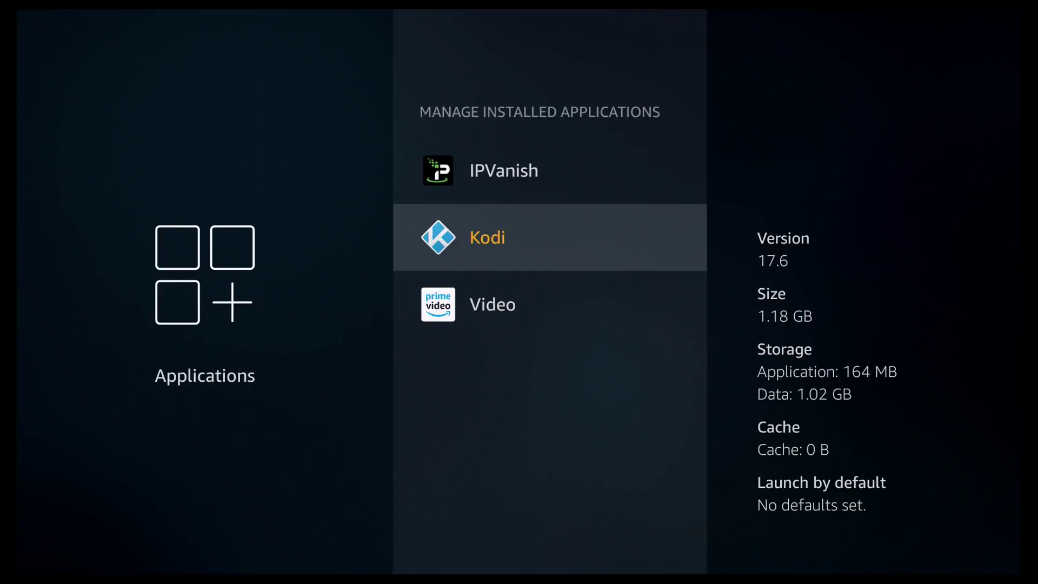
Leave the application settings and open the About section of My Fire TV.
key("Escape")
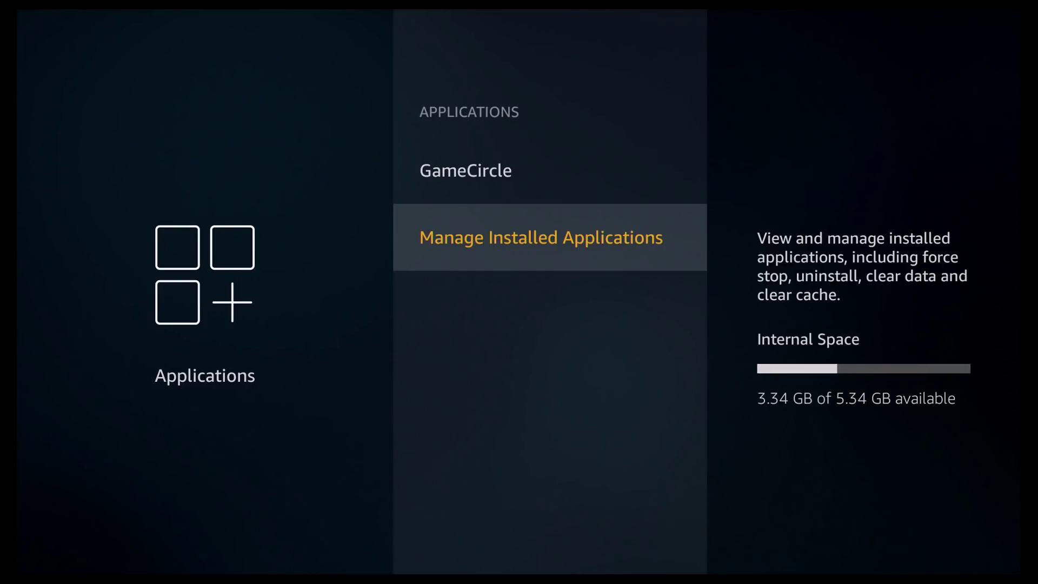
key("Escape")
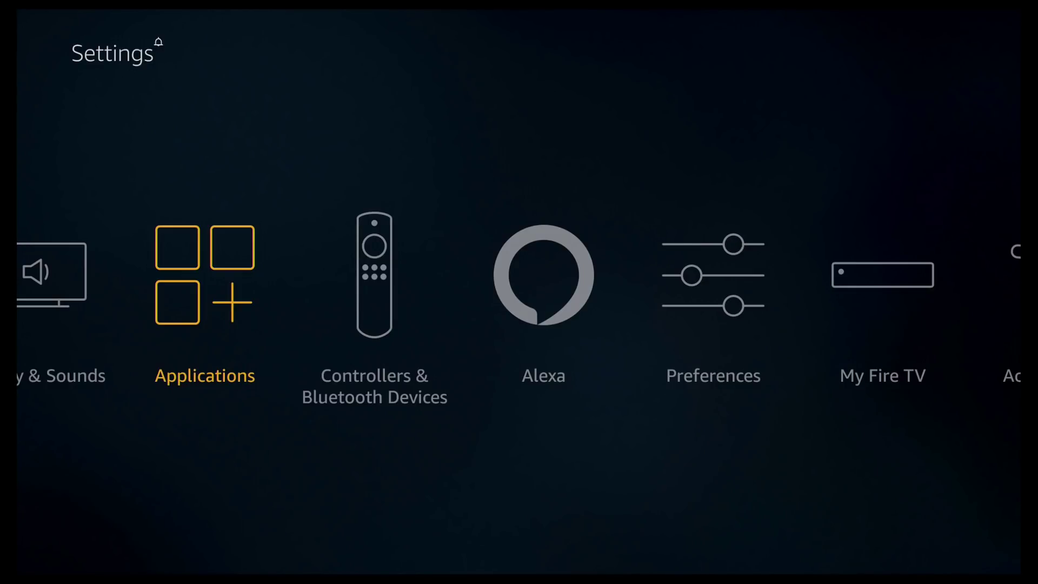
key("Right")
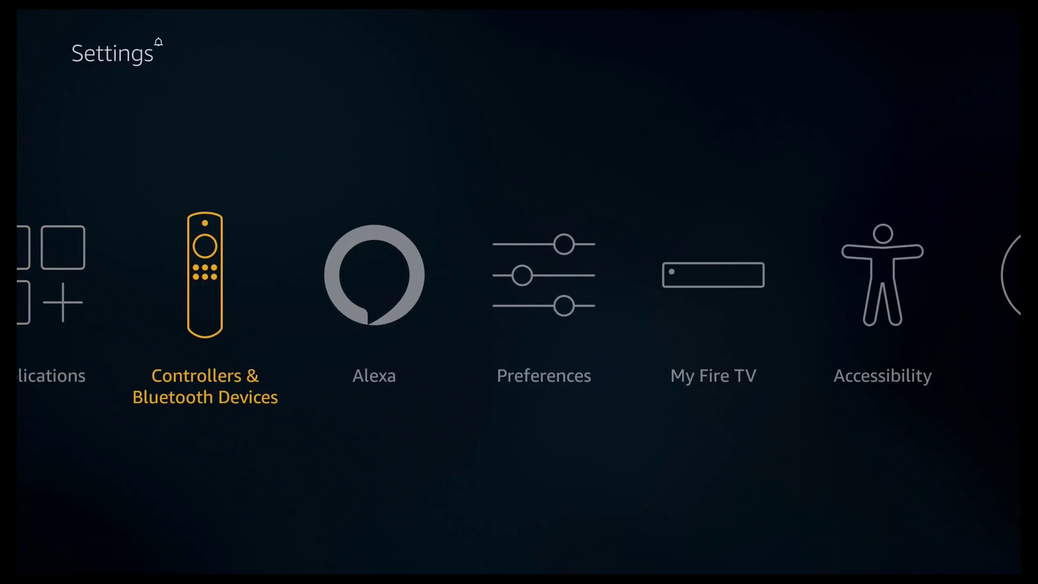
key("Right")
key("Right")
key("Right")
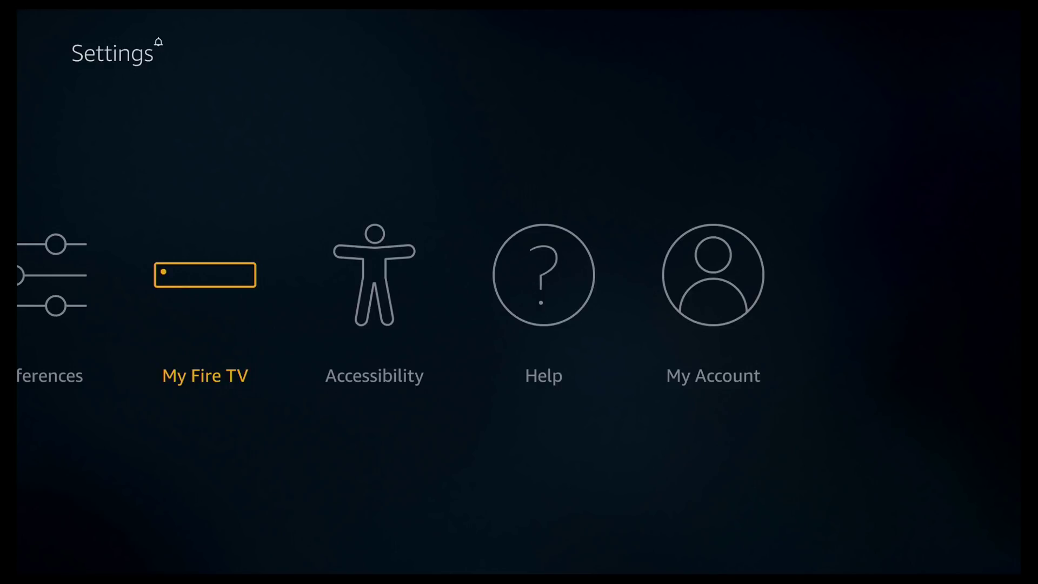
key("Return")
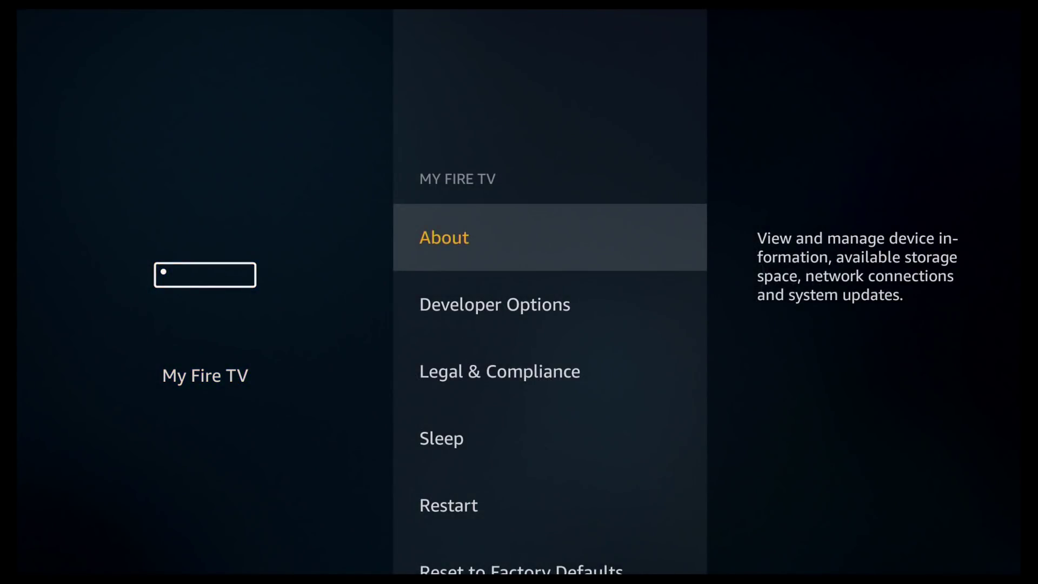
key("Return")
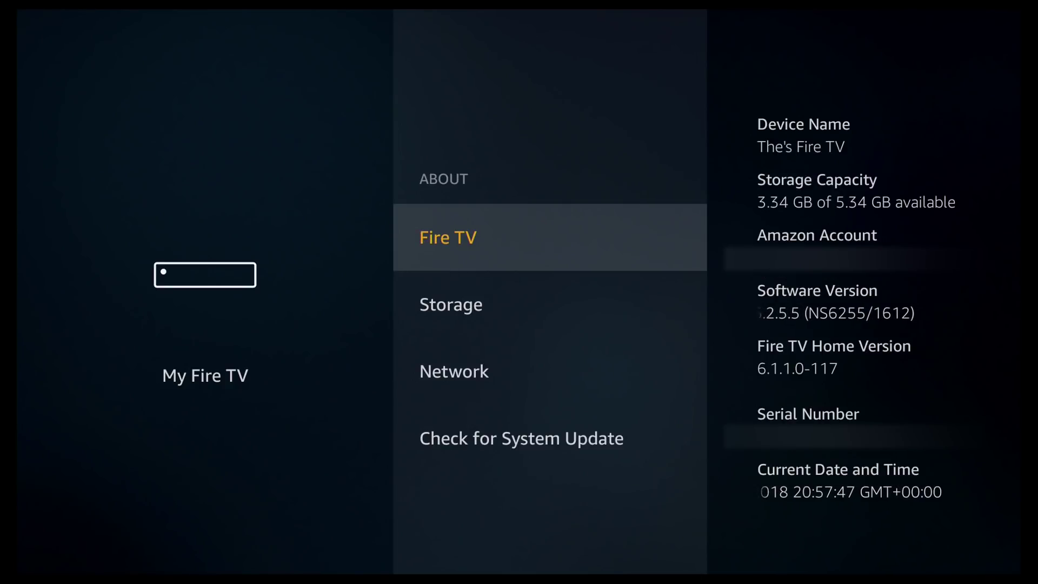
Run Check for System Update on the Fire TV and return to the My Fire TV options.
key("Down")
key("Down")
key("Down")
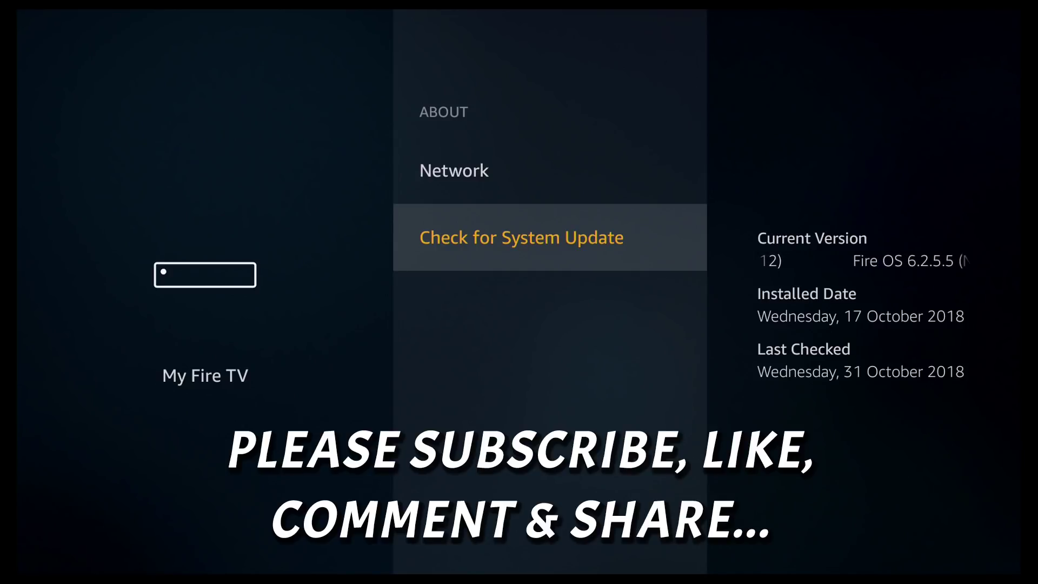
key("Return")
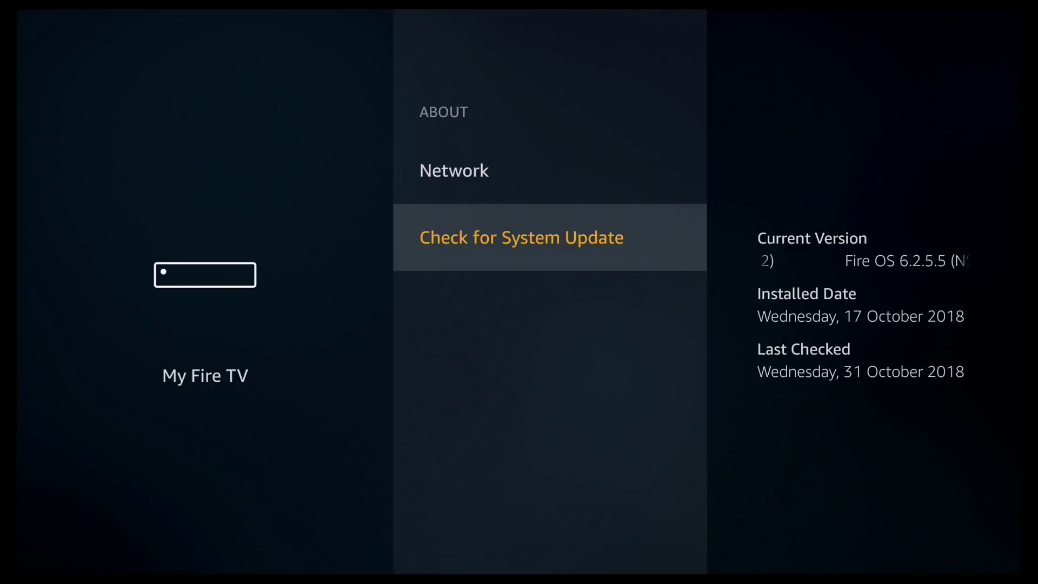
key("Escape")
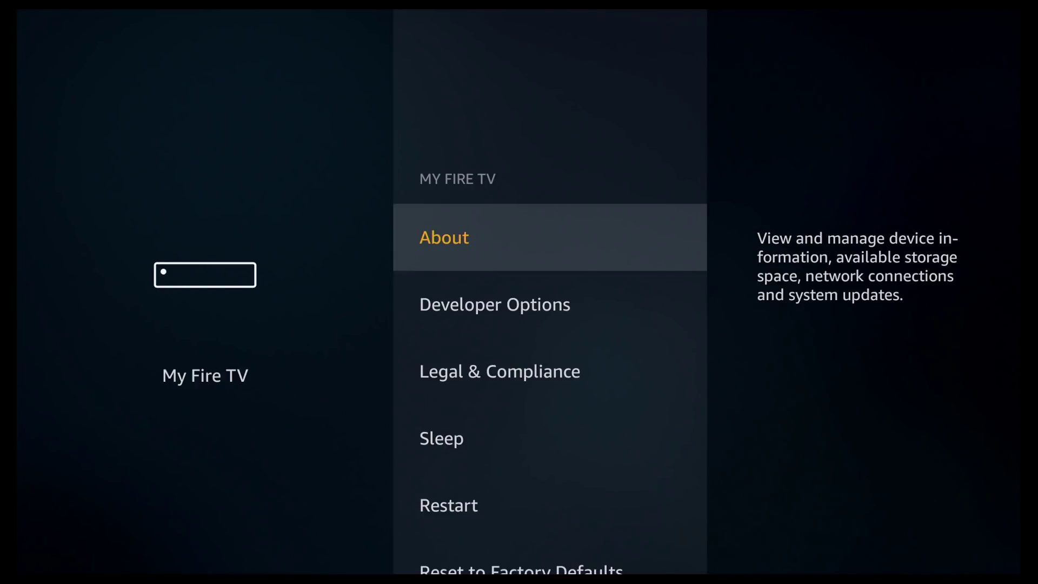
View the Developer Options of My Fire TV and return to the main Settings categories.
key("Down")
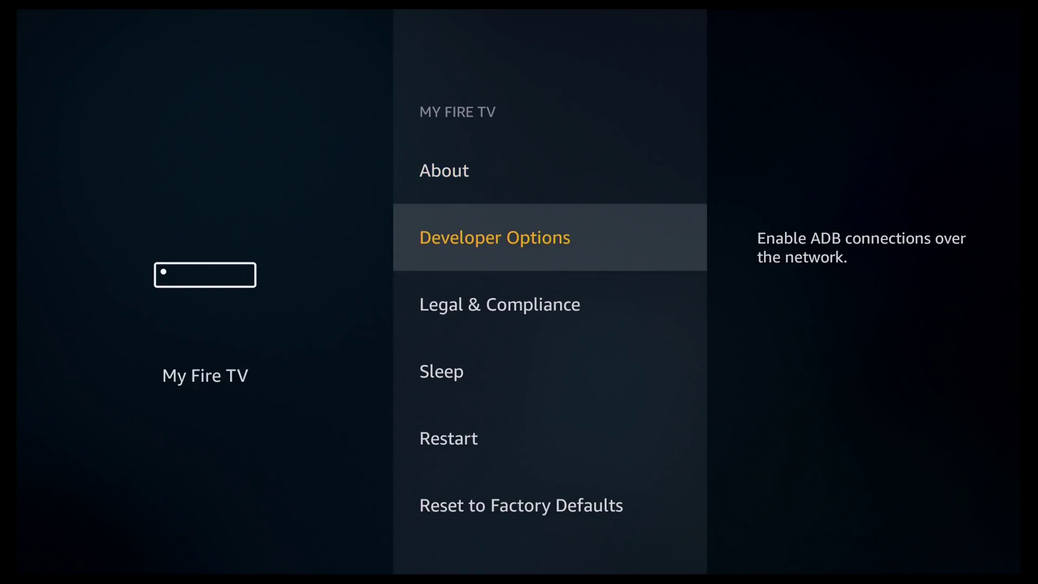
key("Return")
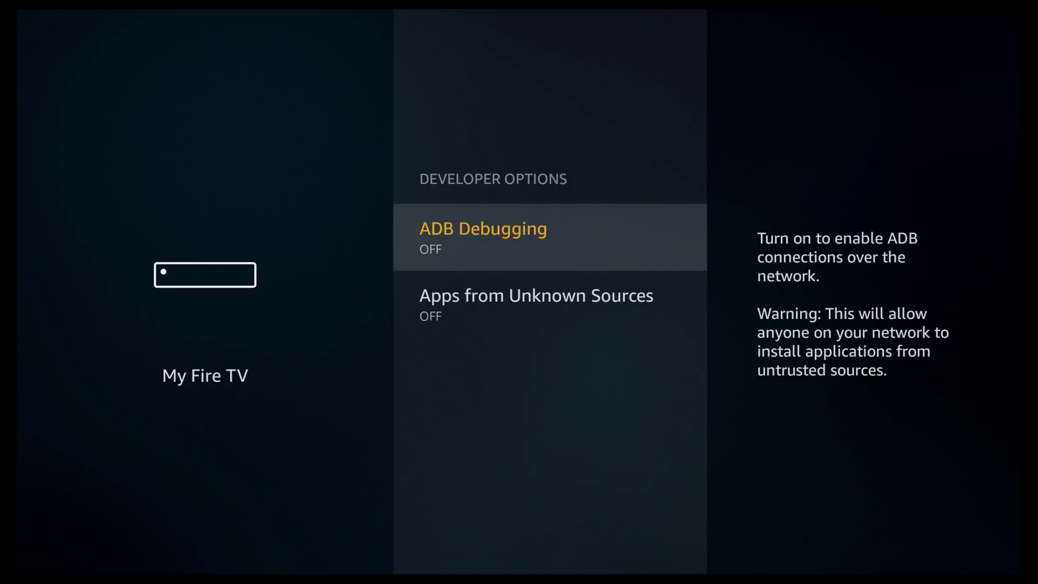
key("Escape")
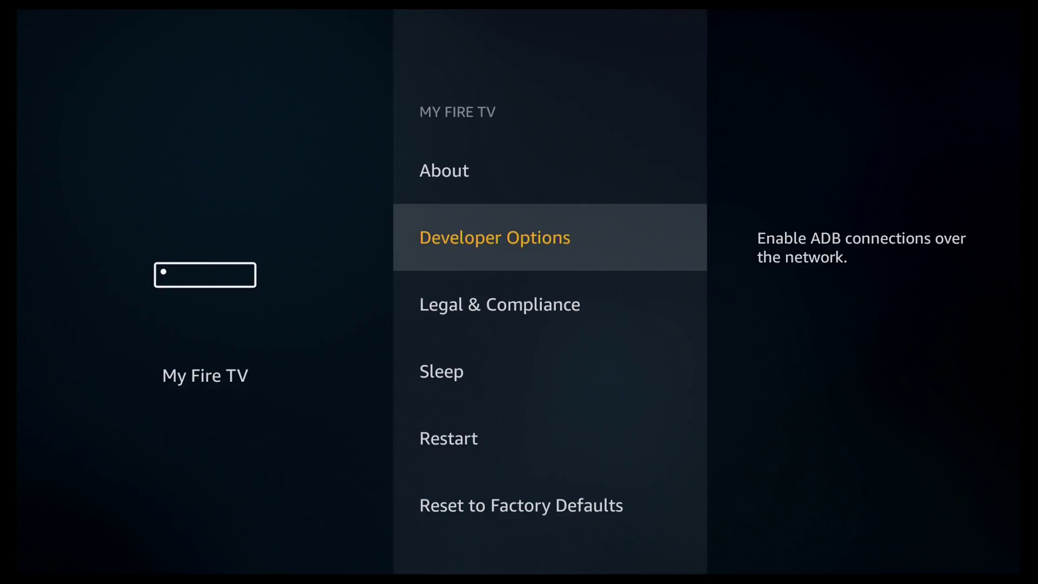
key("Escape")
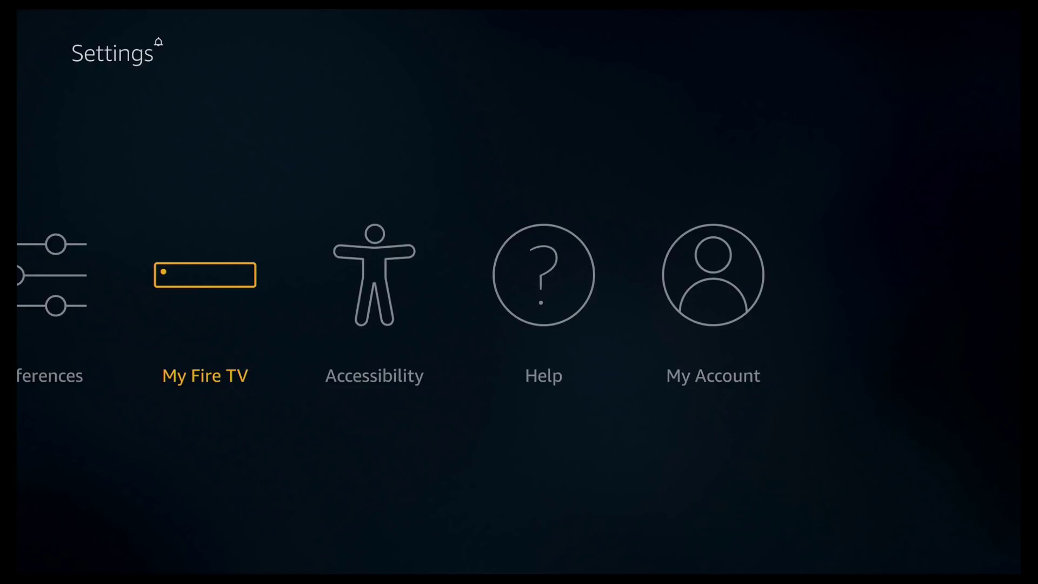
Leave the Fire TV settings and return to the Home screen.
key("Left")
key("Left")
key("Left")
key("Left")
key("Left")
key("Left")
key("Left")
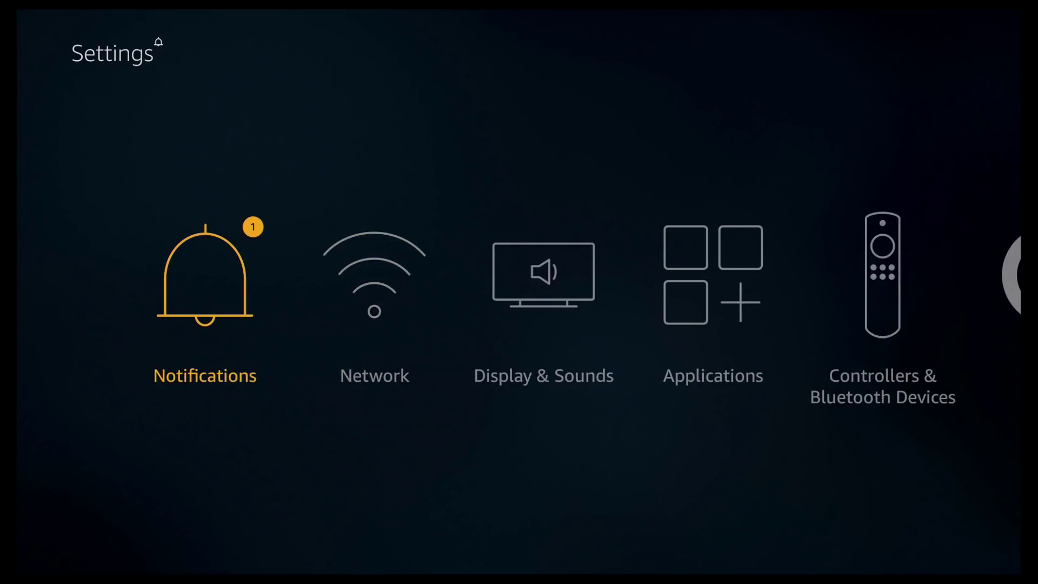
key("Up")
key("Home")
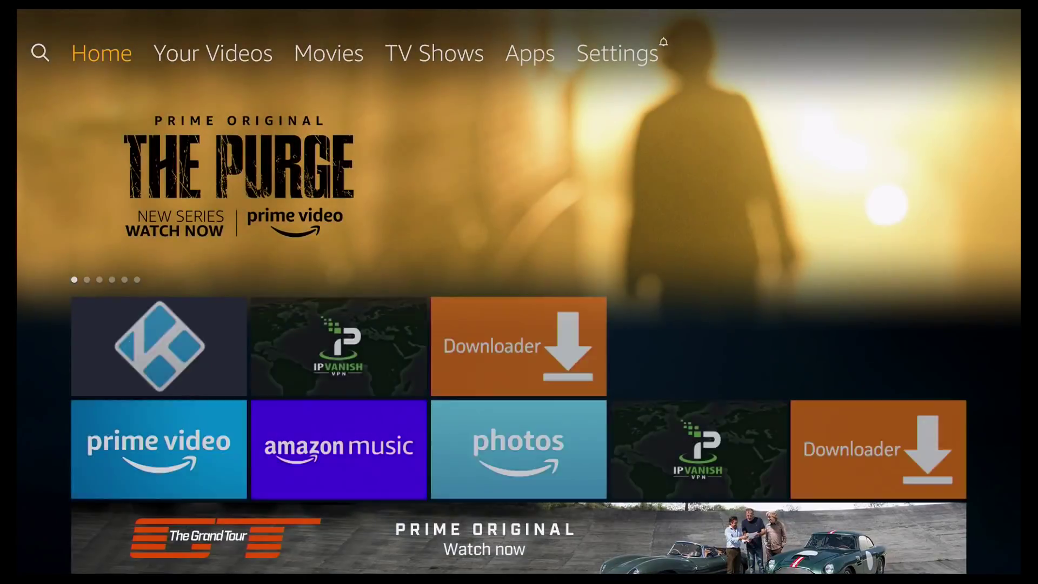
Browse the recently used apps on the Home screen, beginning with Kodi.
key("Down")
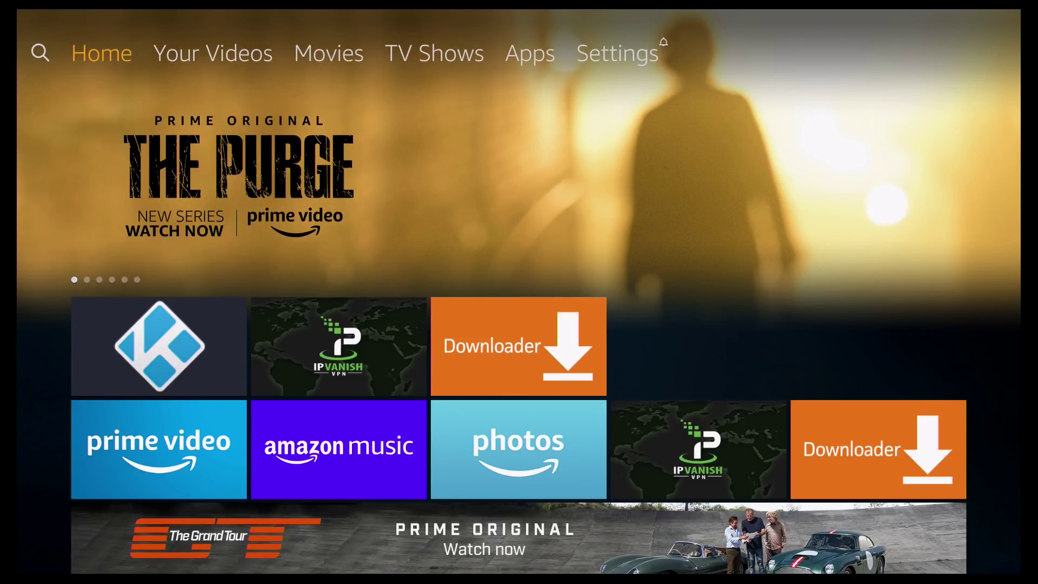
key("Down")
key("Down")
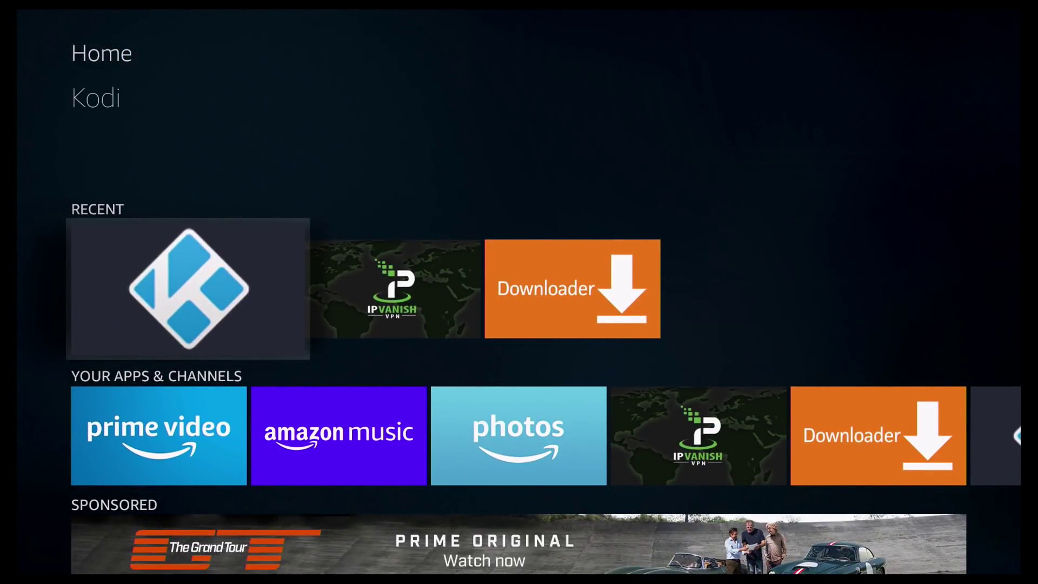
key("Right")
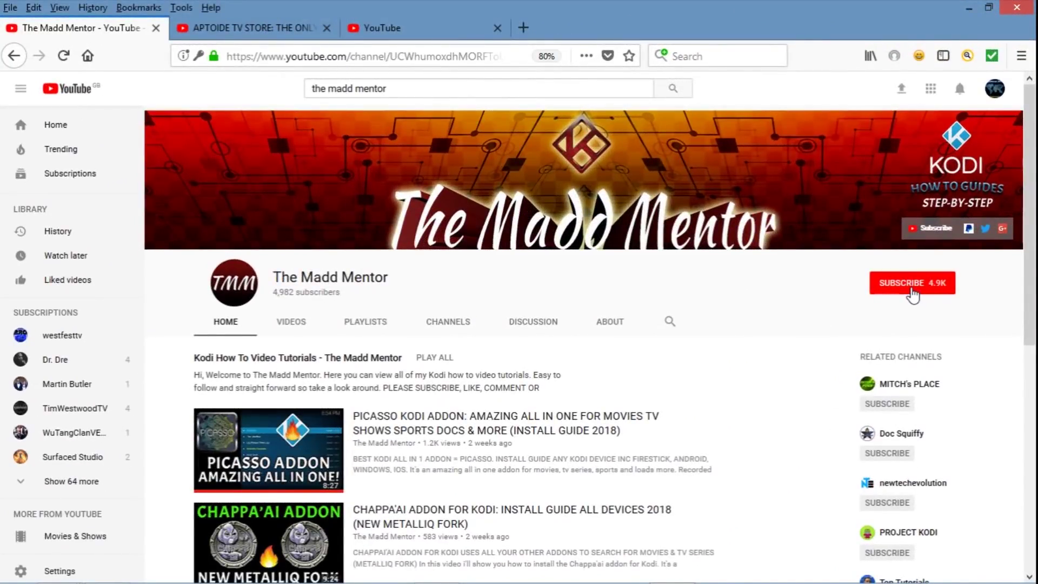
Switch to YouTube in the browser, subscribe to The Madd Mentor channel and turn on notifications for every new video.
left_click(912, 290)
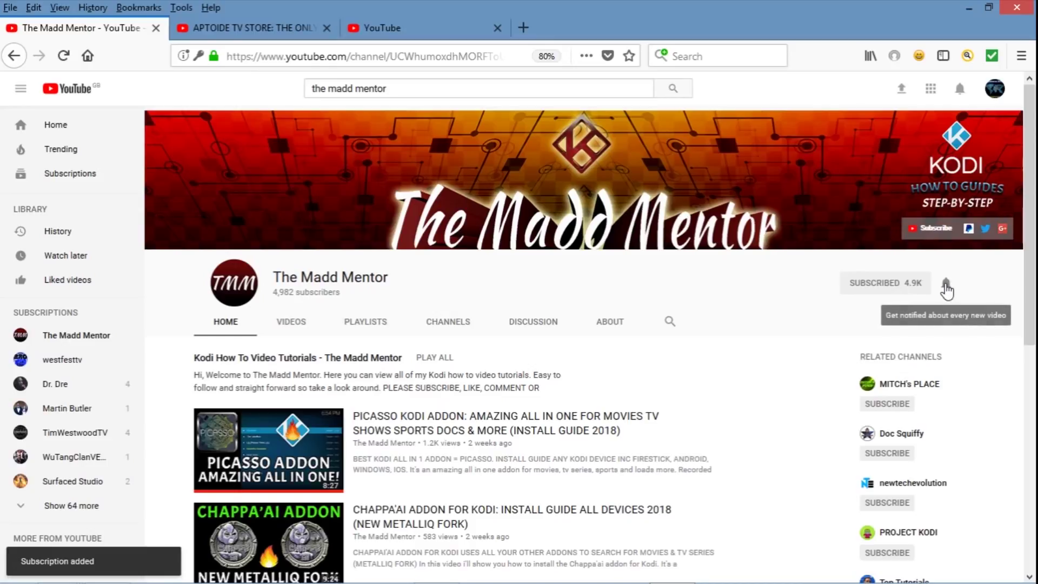
left_click(946, 289)
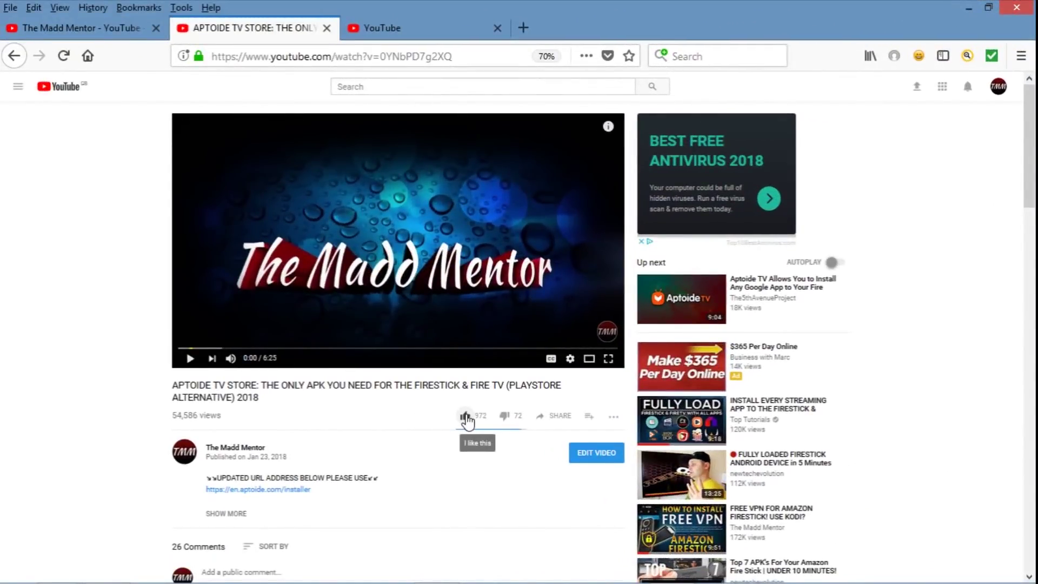
Like the Aptoide TV Store video and write the comment "Thanks Madd, working for me!" beneath it.
left_click(465, 417)
scroll(466, 419, "down", 4)
left_click(389, 454)
type("Thanks Madd, working")
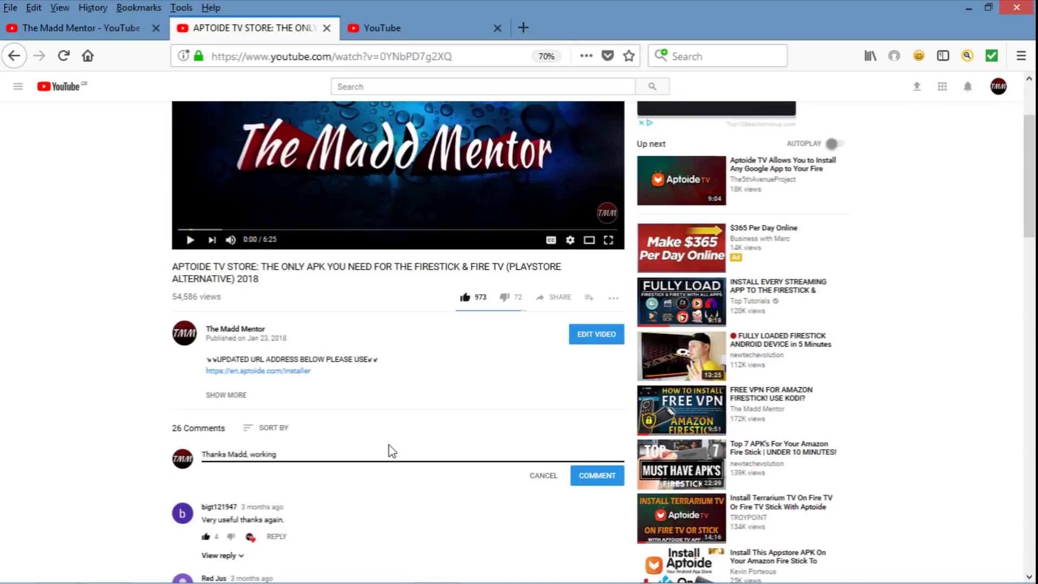
type(" for me!")
Open the sharing options for the Aptoide TV Store video.
scroll(578, 406, "up", 1)
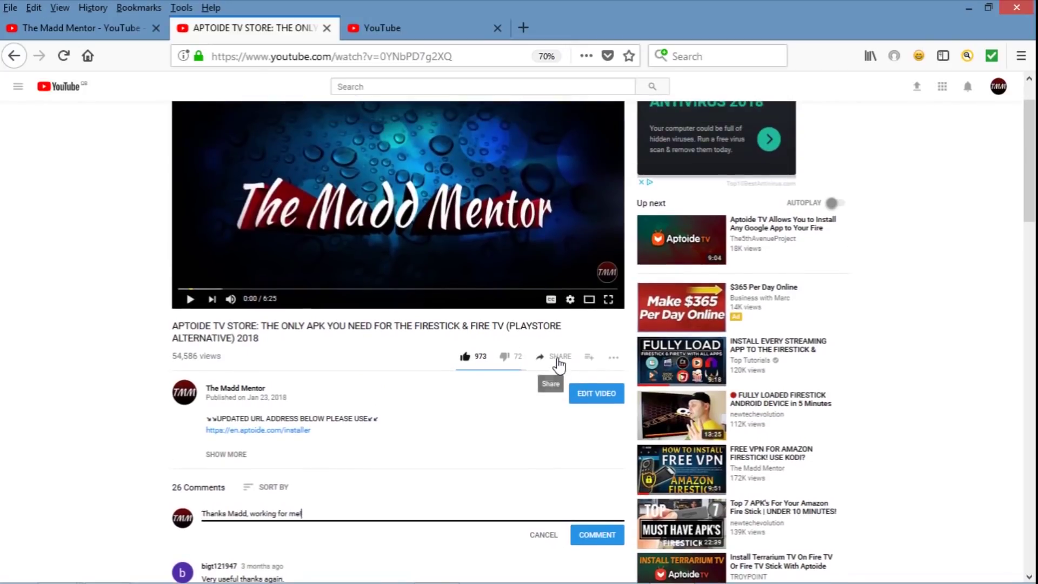
left_click(558, 365)
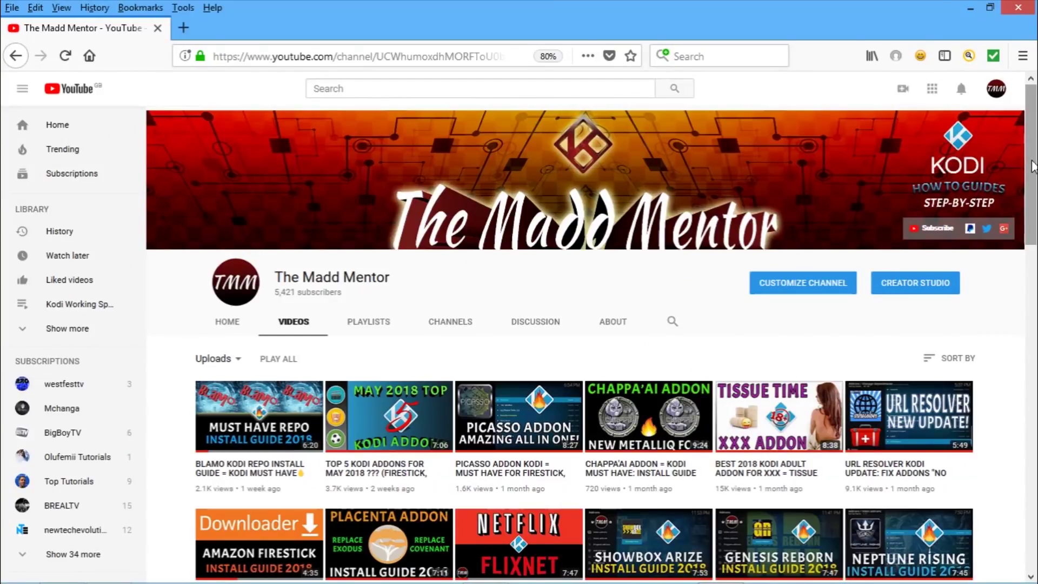